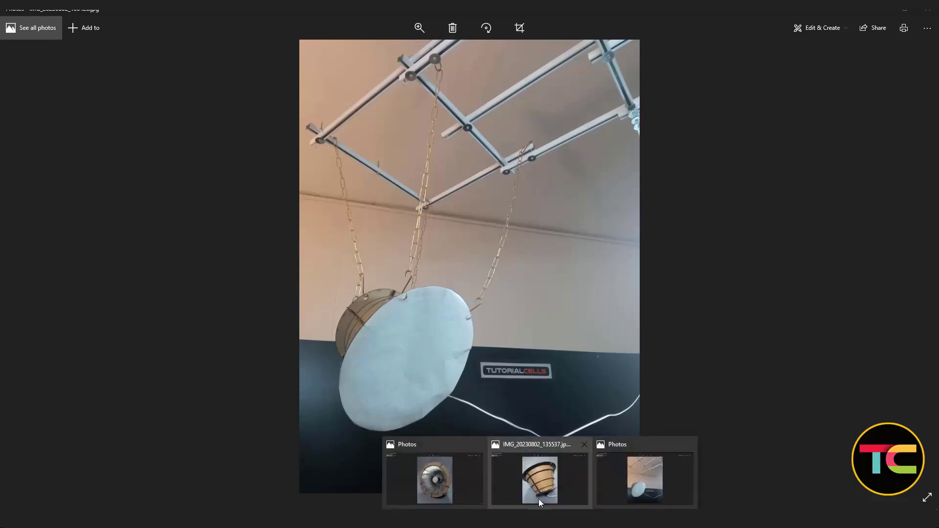
View the photos of the finished lamp, showing its foil-lined interior and its ribbed cardboard body
{"action": "left_click", "coordinate": [441, 474]}
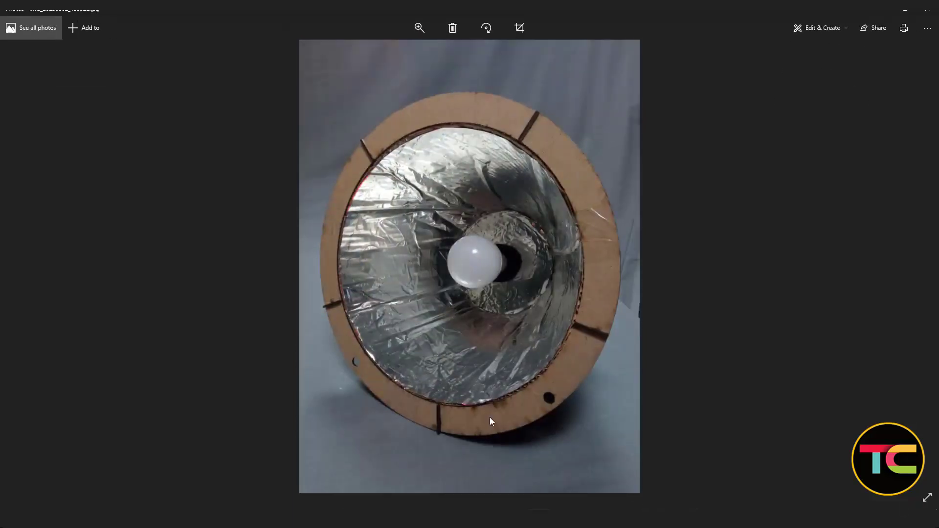
{"action": "left_click", "coordinate": [542, 490]}
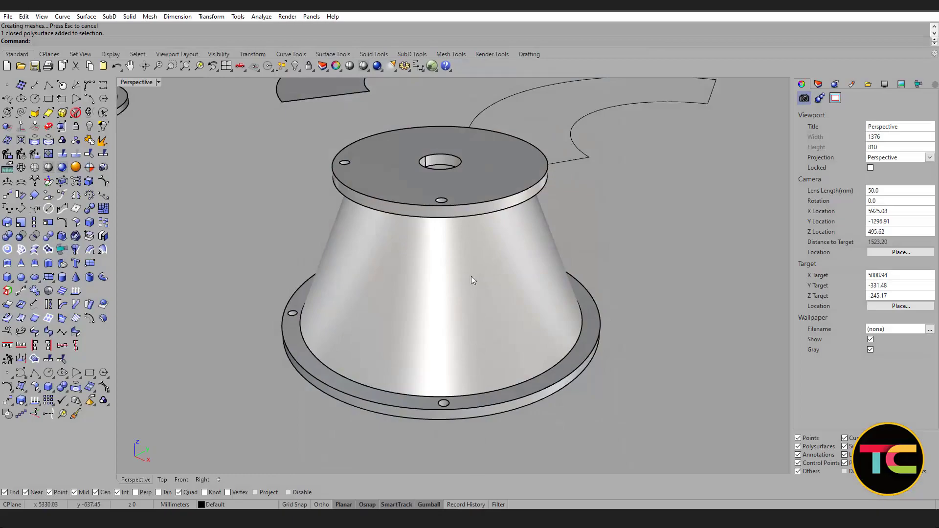
Switch to Rhino and examine the lamp model from above and below, selecting the whole solid
{"action": "right_click_drag", "start_coordinate": [473, 255], "coordinate": [573, 172]}
{"action": "left_click", "coordinate": [476, 250]}
{"action": "left_click", "coordinate": [574, 175]}
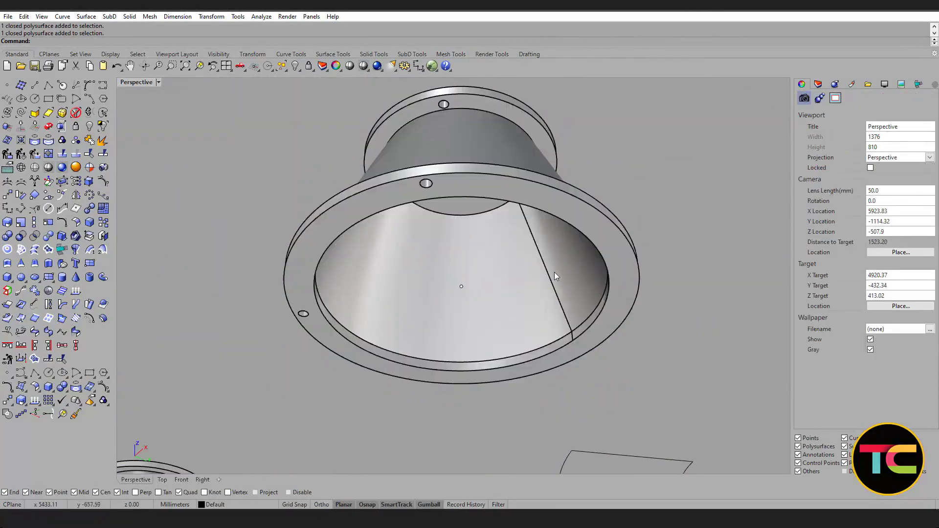
{"action": "left_click", "coordinate": [506, 184]}
{"action": "right_click_drag", "start_coordinate": [506, 183], "coordinate": [564, 272]}
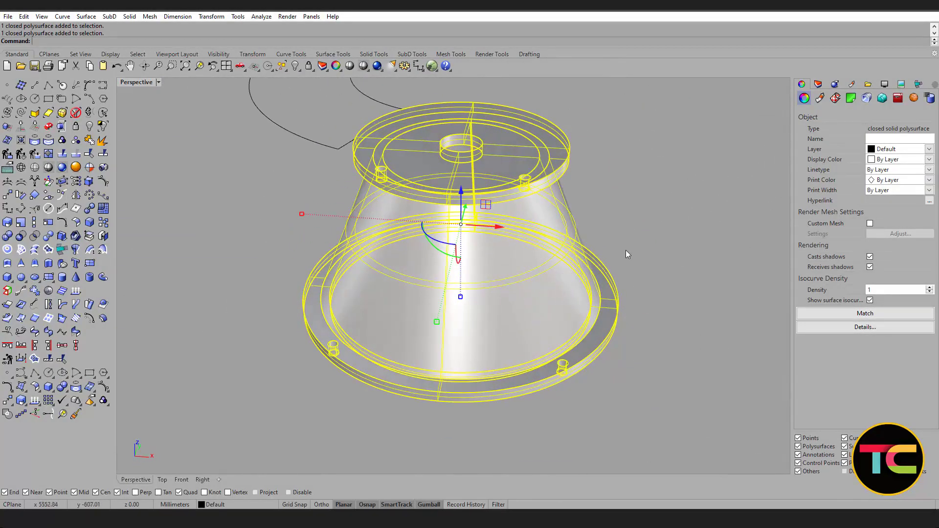
{"action": "right_click_drag", "start_coordinate": [374, 299], "coordinate": [338, 292]}
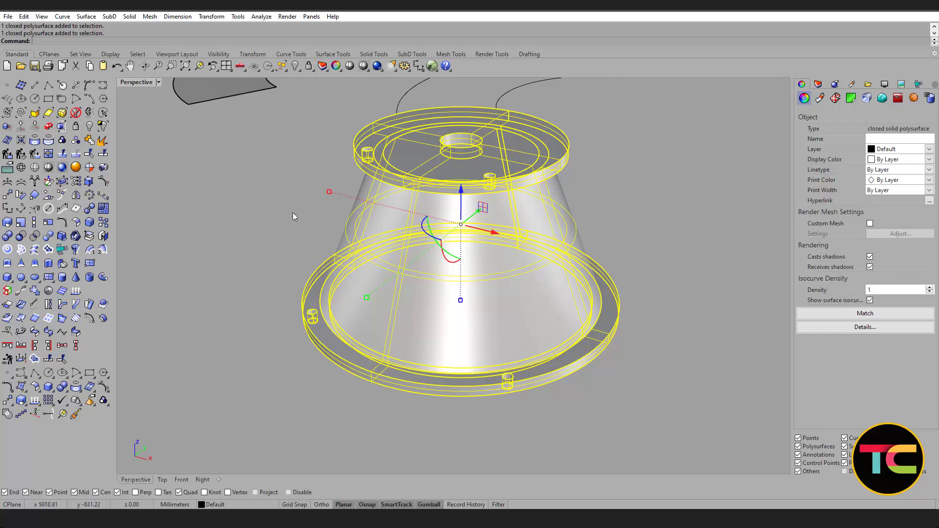
View the photo of the lamp hanging from the ceiling frame and return to the Rhino lamp model
{"action": "mouse_move", "coordinate": [540, 519]}
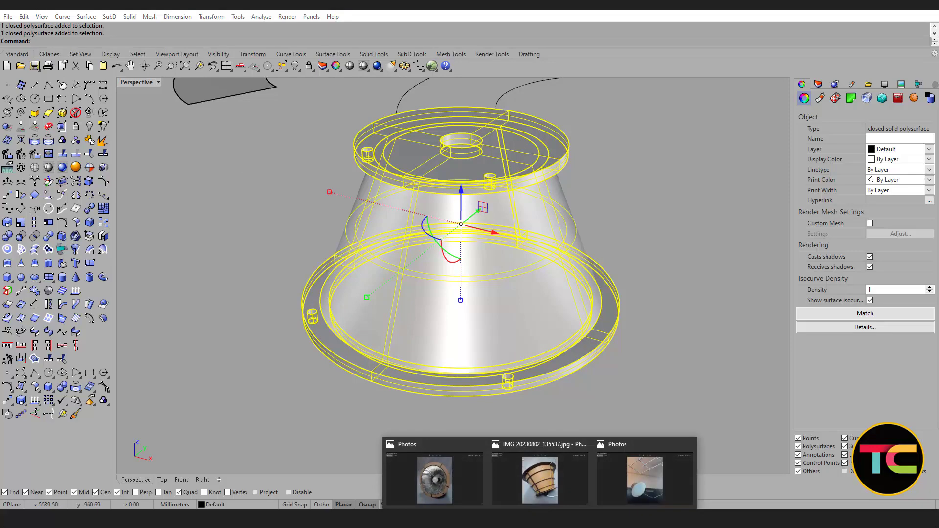
{"action": "left_click", "coordinate": [644, 477]}
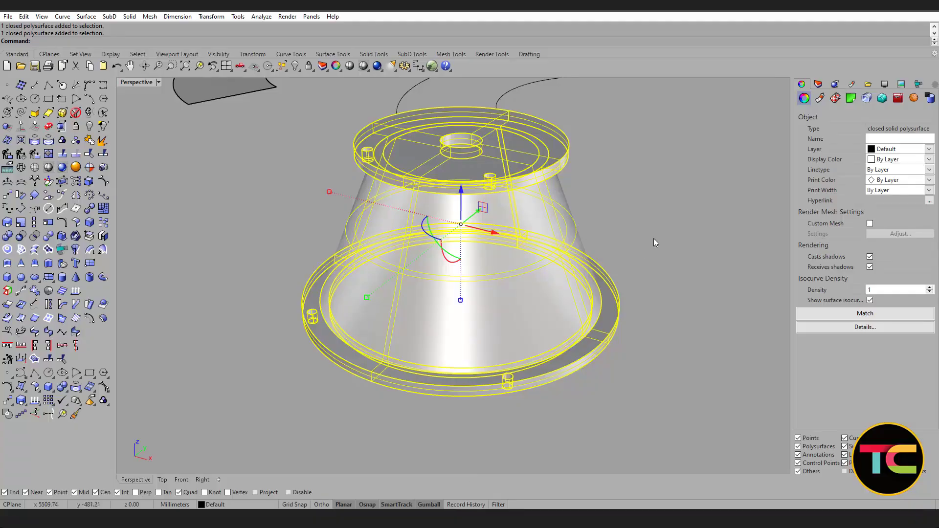
{"action": "left_click", "coordinate": [654, 238]}
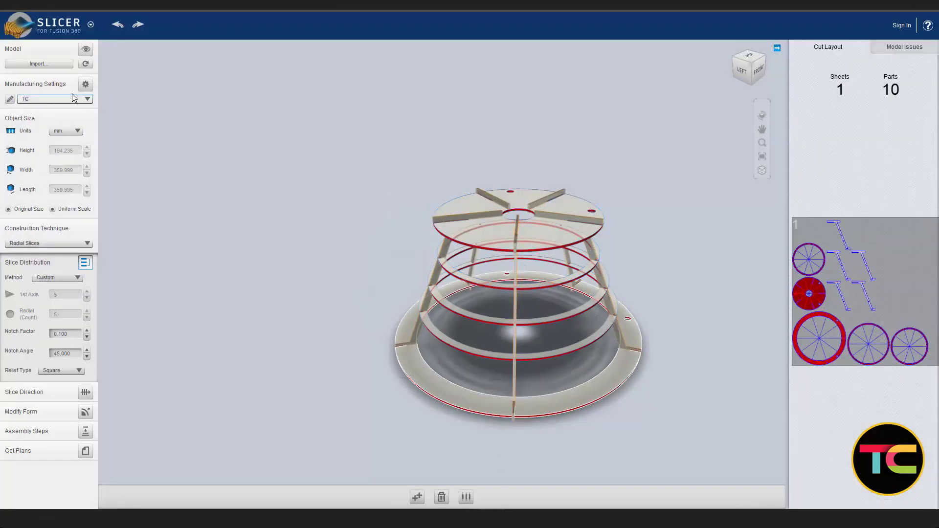
Examine the radially sliced lamp from several sides in Slicer for Fusion 360 and enlarge its cut sheet
{"action": "left_click_drag", "start_coordinate": [585, 268], "coordinate": [517, 271]}
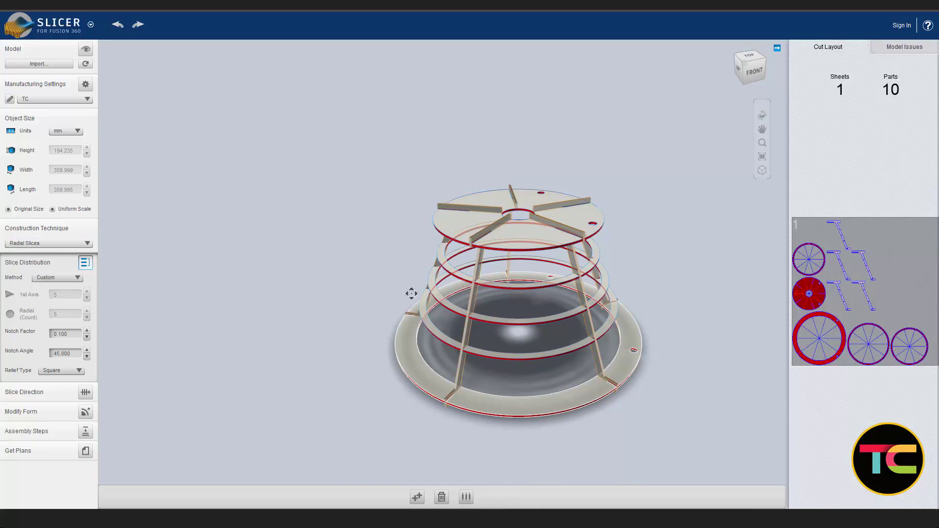
{"action": "left_click_drag", "start_coordinate": [536, 243], "coordinate": [577, 274]}
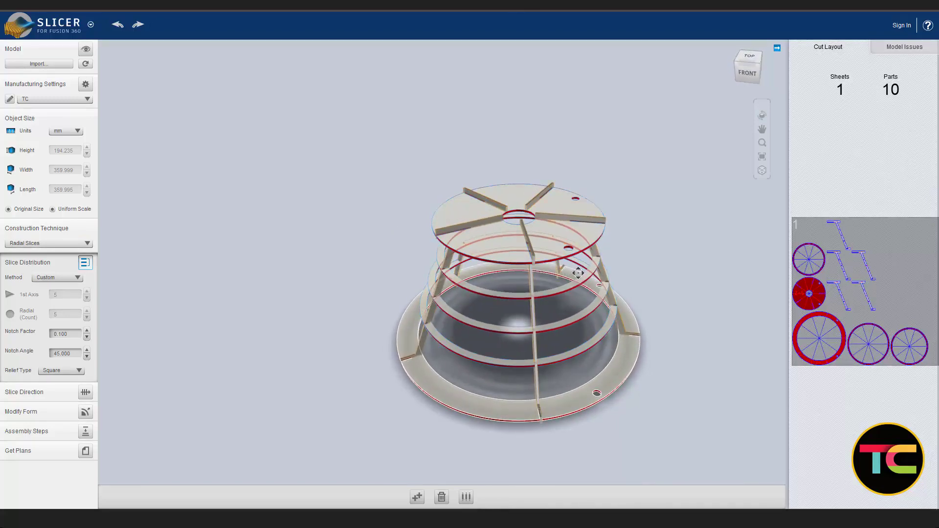
{"action": "left_click_drag", "start_coordinate": [578, 273], "coordinate": [588, 312]}
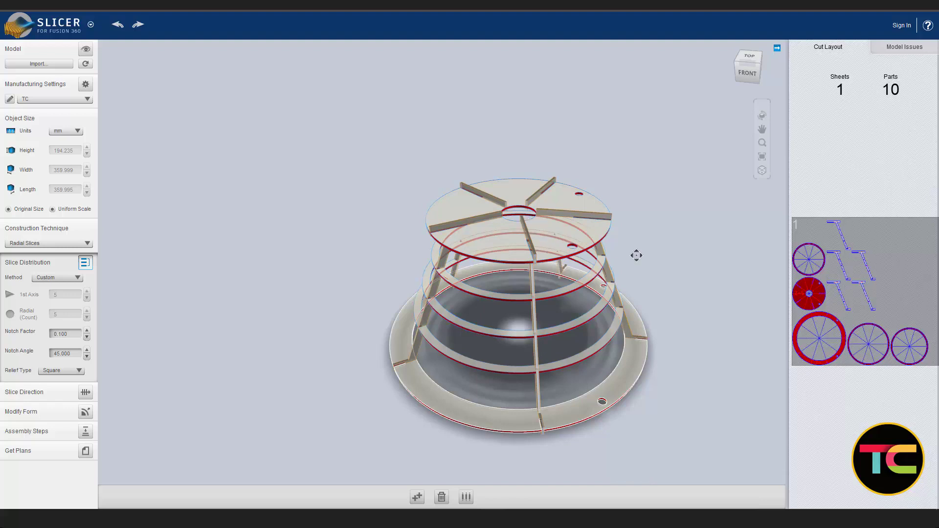
{"action": "left_click_drag", "start_coordinate": [635, 262], "coordinate": [553, 261]}
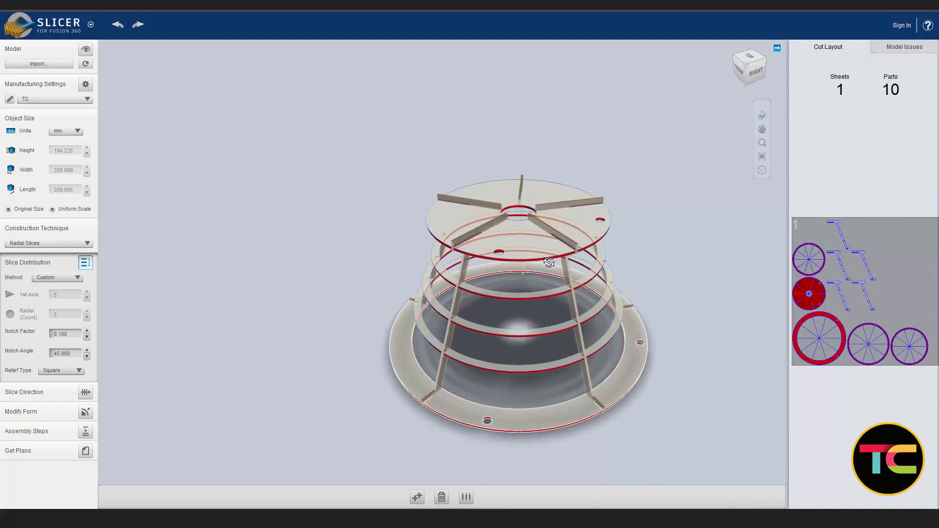
{"action": "left_click", "coordinate": [866, 299]}
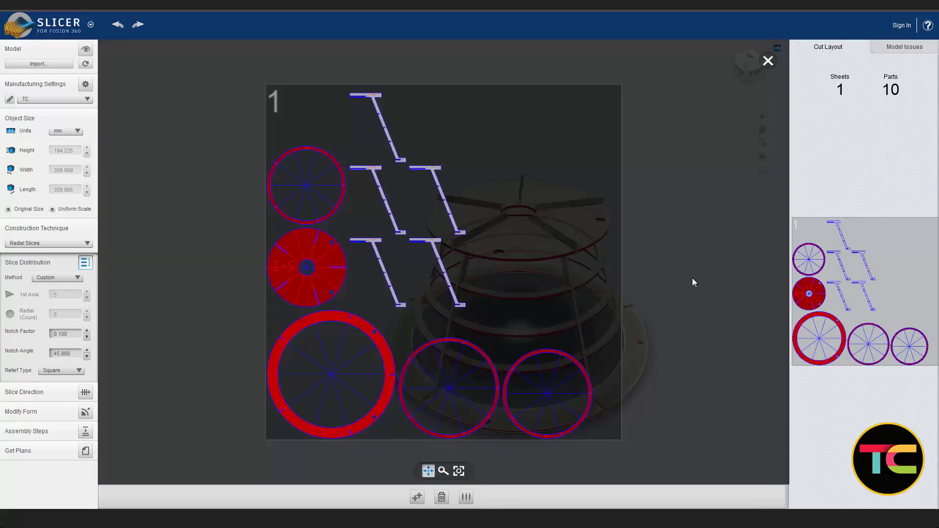
{"action": "left_click", "coordinate": [645, 158]}
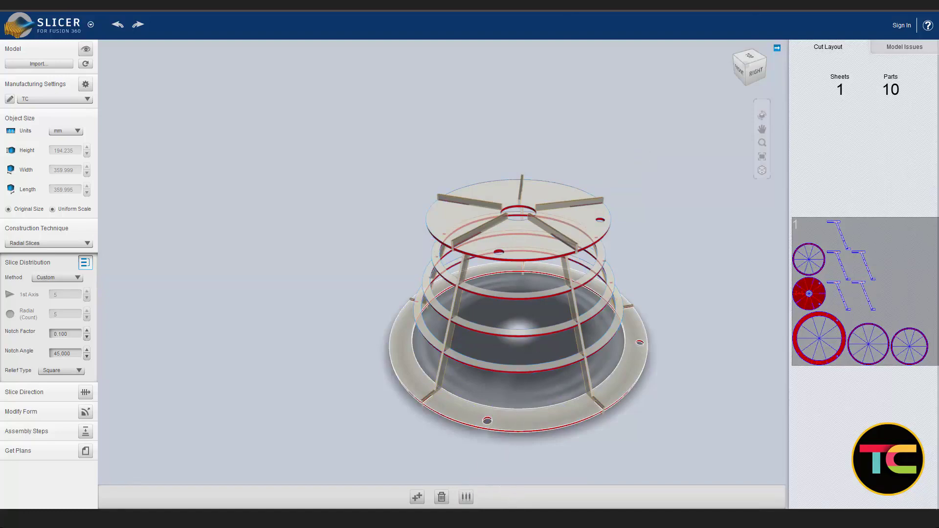
Switch to the laser-cutting program and examine the slot numbering and labels on the Z-5 disc and the rib parts
{"action": "left_click", "coordinate": [517, 474]}
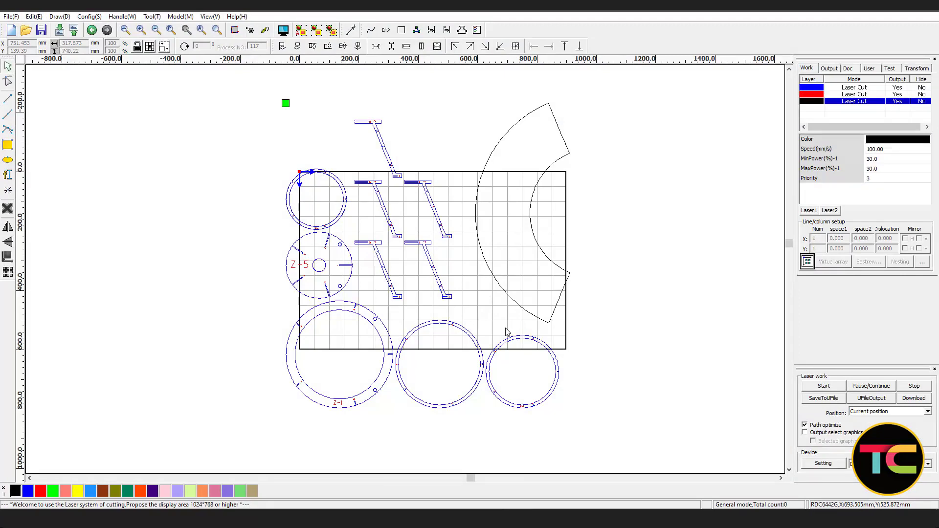
{"action": "scroll", "coordinate": [299, 267], "scroll_direction": "up", "scroll_amount": 5}
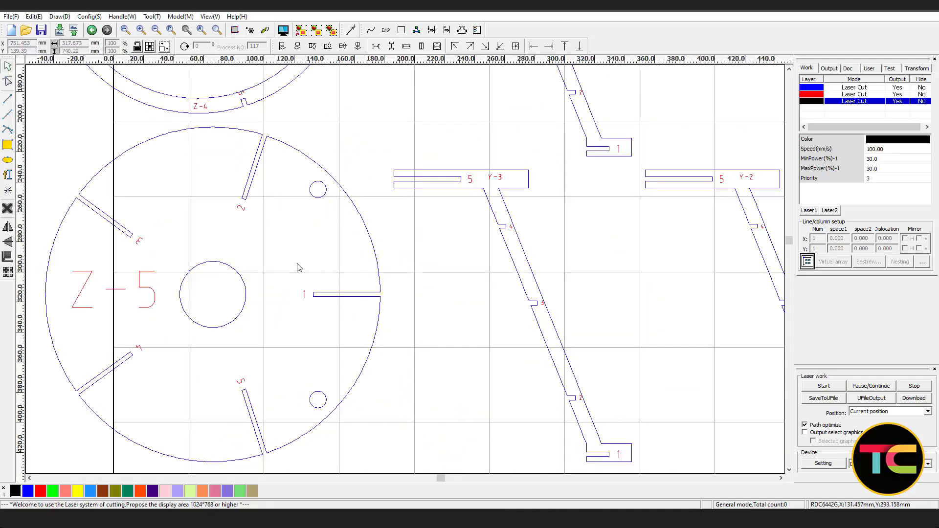
{"action": "scroll", "coordinate": [310, 245], "scroll_direction": "down", "scroll_amount": 2}
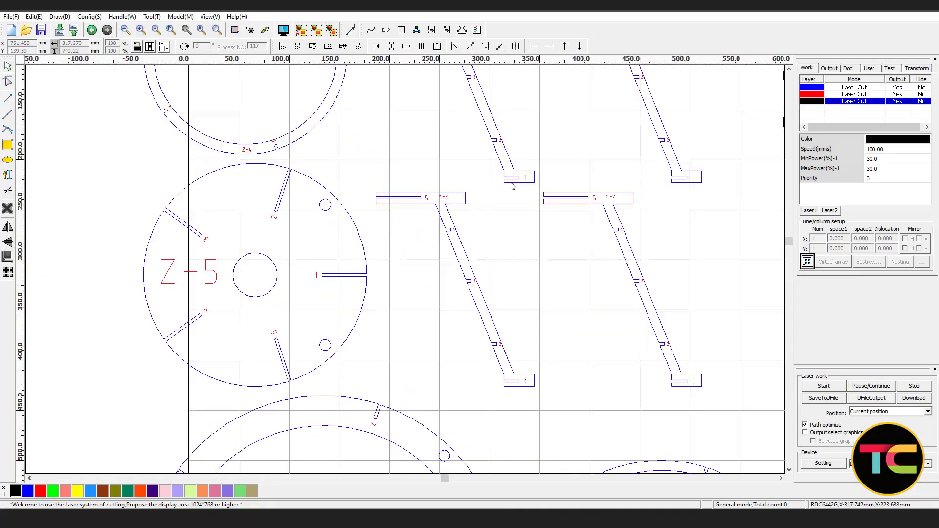
{"action": "scroll", "coordinate": [512, 186], "scroll_direction": "down", "scroll_amount": 2}
{"action": "scroll", "coordinate": [526, 176], "scroll_direction": "up", "scroll_amount": 6}
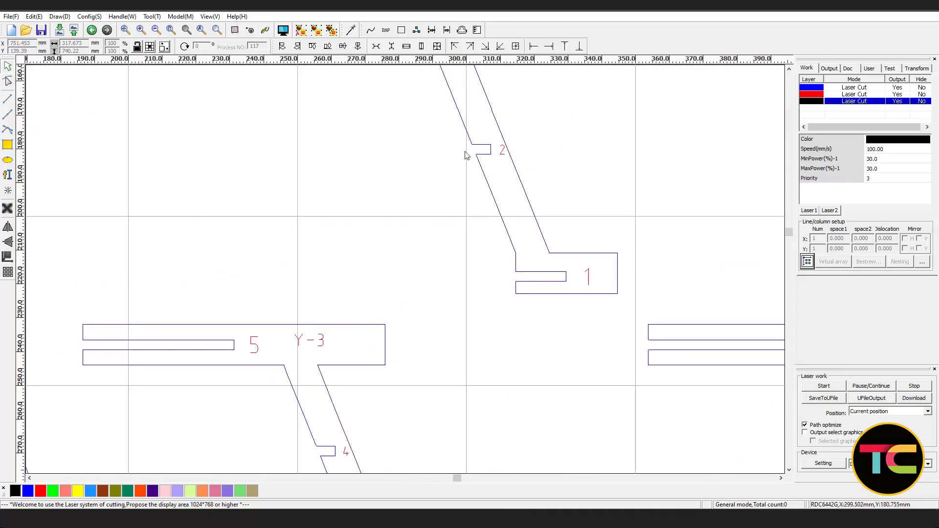
{"action": "scroll", "coordinate": [464, 167], "scroll_direction": "down", "scroll_amount": 6}
{"action": "scroll", "coordinate": [463, 176], "scroll_direction": "up", "scroll_amount": 1}
{"action": "scroll", "coordinate": [520, 208], "scroll_direction": "down", "scroll_amount": 1}
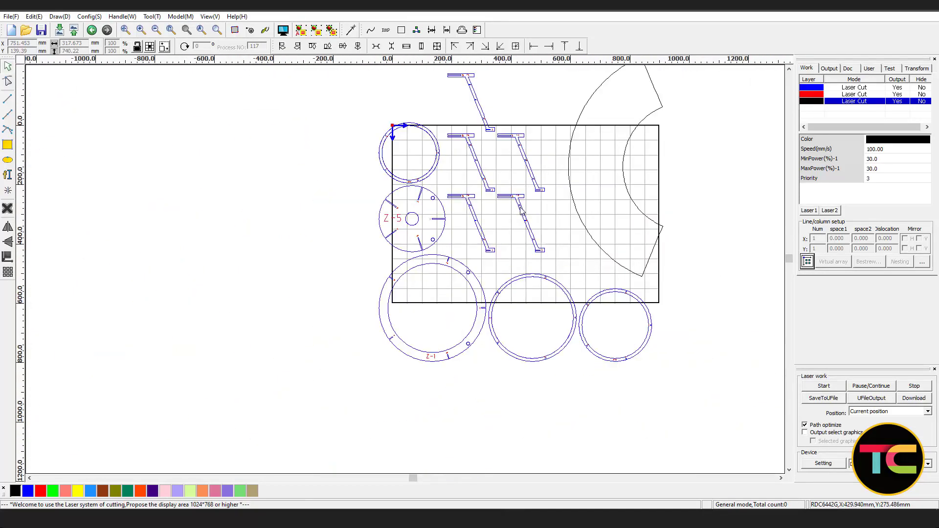
{"action": "scroll", "coordinate": [520, 209], "scroll_direction": "up", "scroll_amount": 1}
{"action": "scroll", "coordinate": [557, 224], "scroll_direction": "down", "scroll_amount": 2}
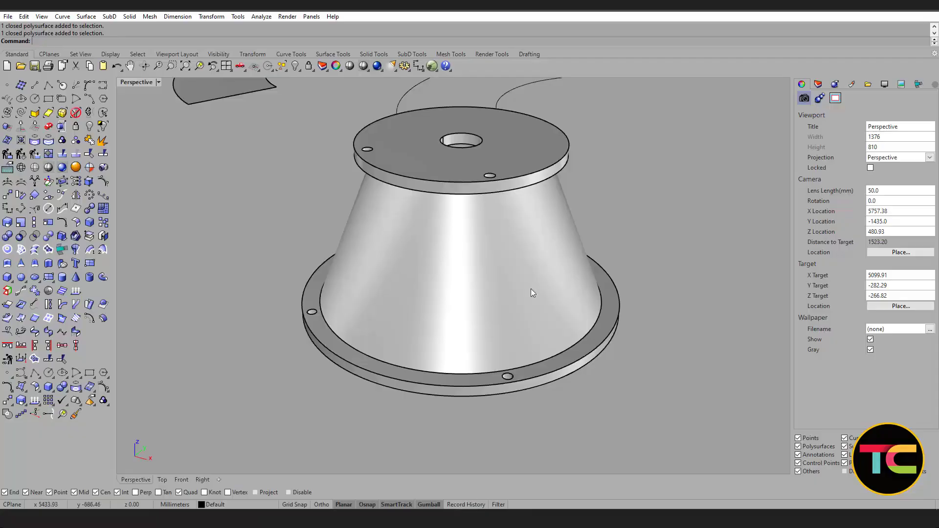
Switch to Rhino and examine the flat cone outline curve beside the complete lamp solid
{"action": "scroll", "coordinate": [531, 288], "scroll_direction": "down", "scroll_amount": 3}
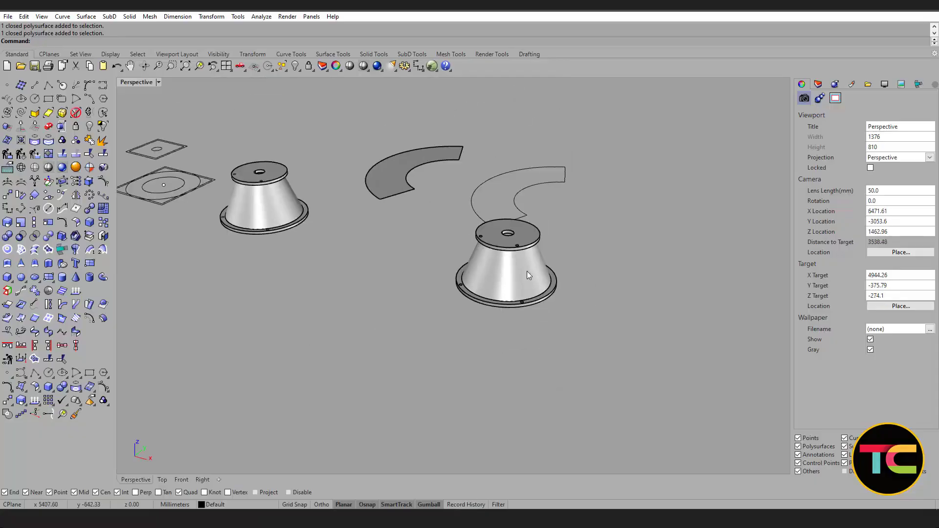
{"action": "left_click", "coordinate": [532, 190]}
{"action": "right_click_drag", "start_coordinate": [457, 213], "coordinate": [485, 253]}
{"action": "left_click", "coordinate": [482, 239]}
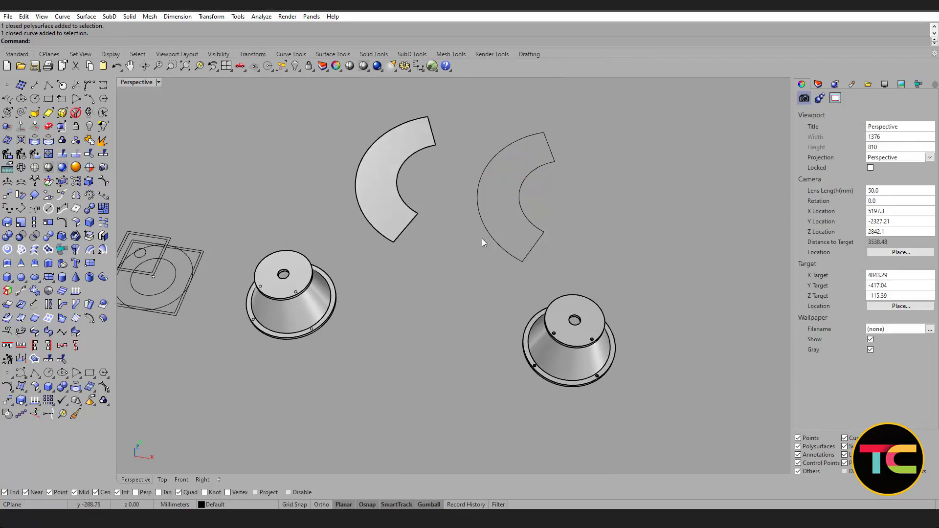
{"action": "left_click", "coordinate": [563, 352]}
{"action": "right_click_drag", "start_coordinate": [564, 352], "coordinate": [327, 307]}
Select the inner cone body of the other lamp copy and inspect how it sits between the two plates
{"action": "left_click", "coordinate": [323, 311]}
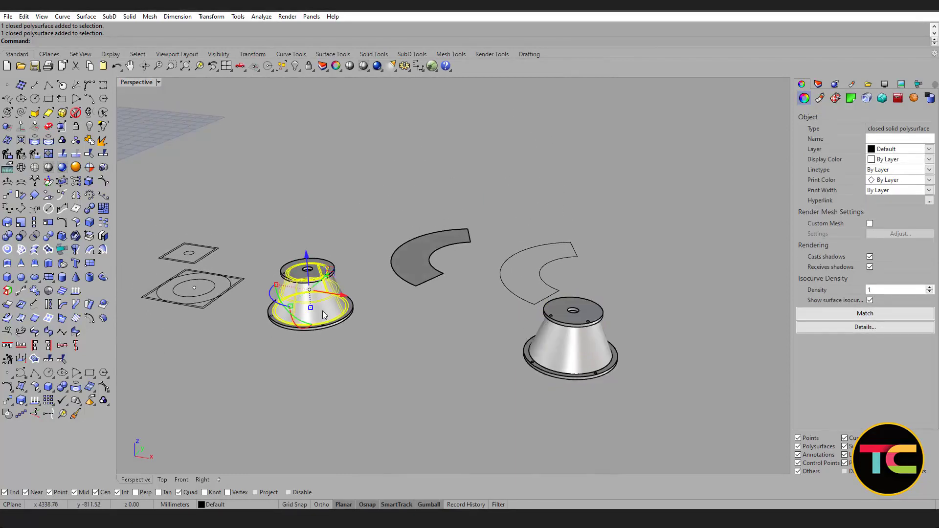
{"action": "scroll", "coordinate": [296, 292], "scroll_direction": "up", "scroll_amount": 5}
{"action": "scroll", "coordinate": [337, 308], "scroll_direction": "down", "scroll_amount": 6}
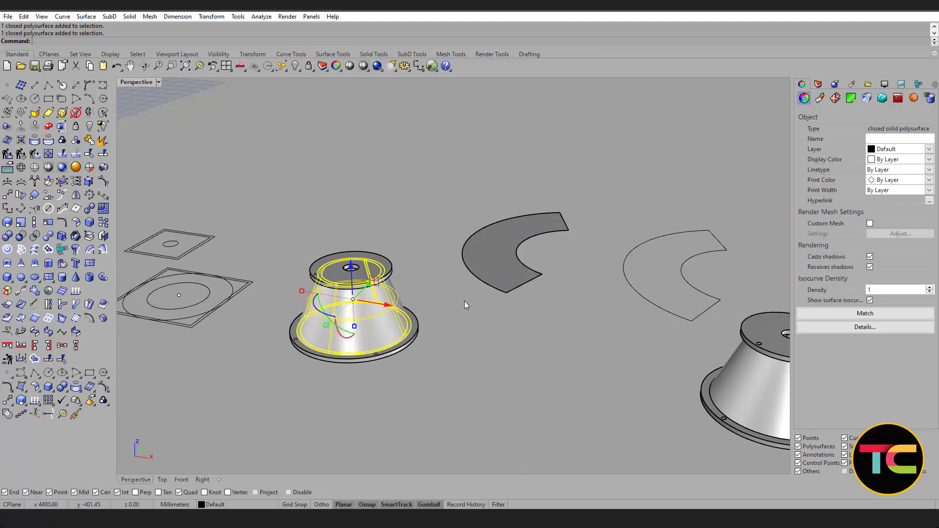
{"action": "left_click", "coordinate": [441, 325]}
{"action": "right_click_drag", "start_coordinate": [437, 328], "coordinate": [383, 312]}
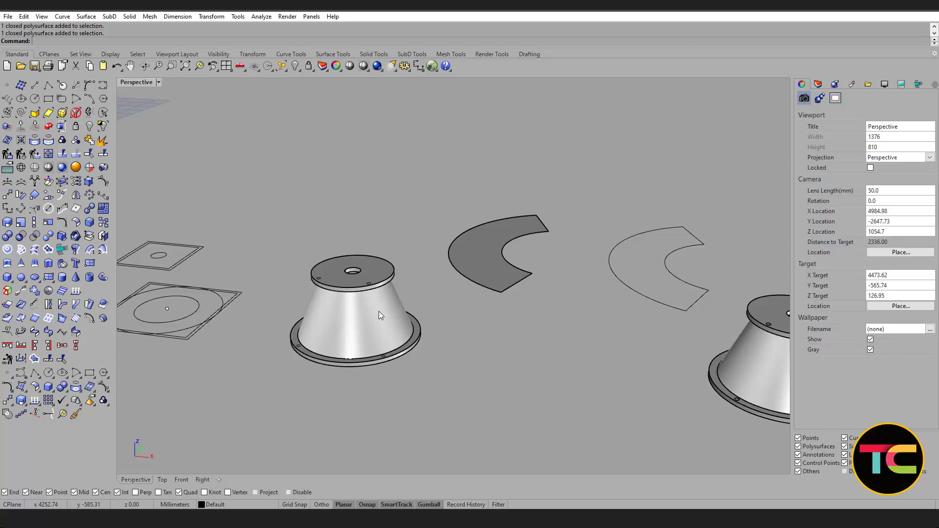
Examine the unrolled cone surface in Rhino and its matching arc outline in the laser-cutting layout
{"action": "right_click_drag", "start_coordinate": [528, 245], "coordinate": [531, 255]}
{"action": "left_click", "coordinate": [499, 249]}
{"action": "left_click", "coordinate": [537, 271]}
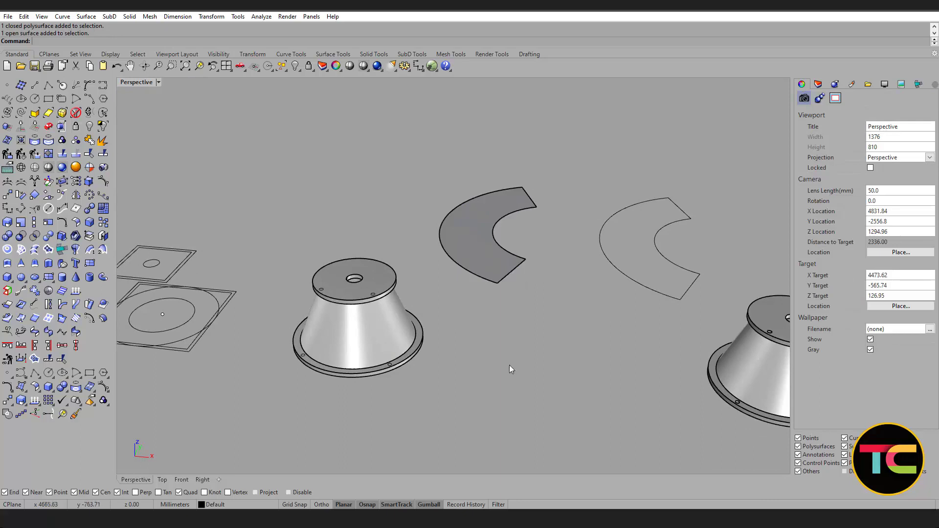
{"action": "right_click_drag", "start_coordinate": [443, 289], "coordinate": [442, 297]}
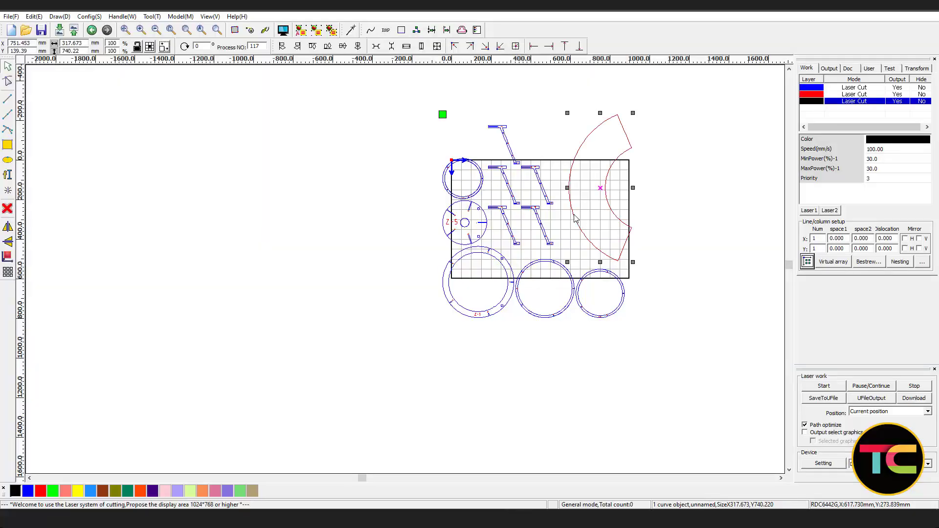
{"action": "scroll", "coordinate": [574, 190], "scroll_direction": "up", "scroll_amount": 1}
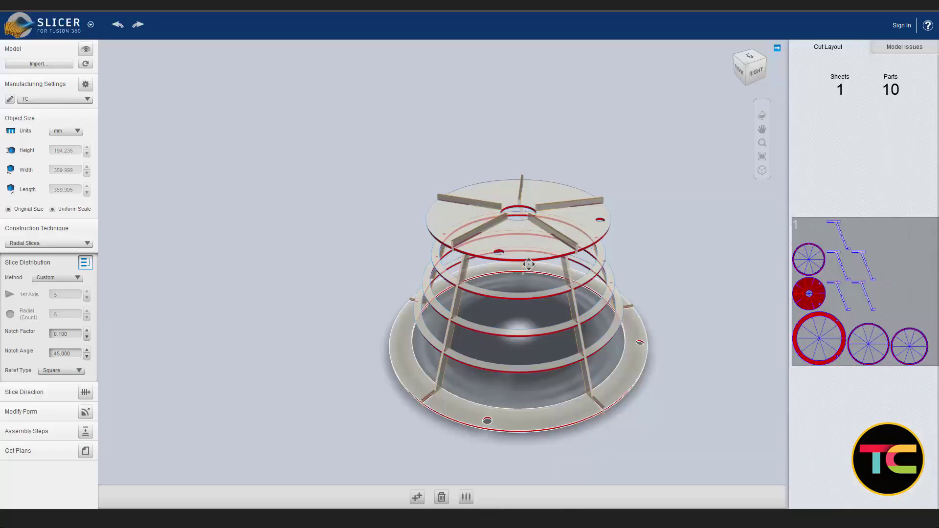
Review the material thickness in the TC manufacturing preset in Slicer for Fusion 360 and close the settings
{"action": "left_click_drag", "start_coordinate": [531, 274], "coordinate": [410, 277]}
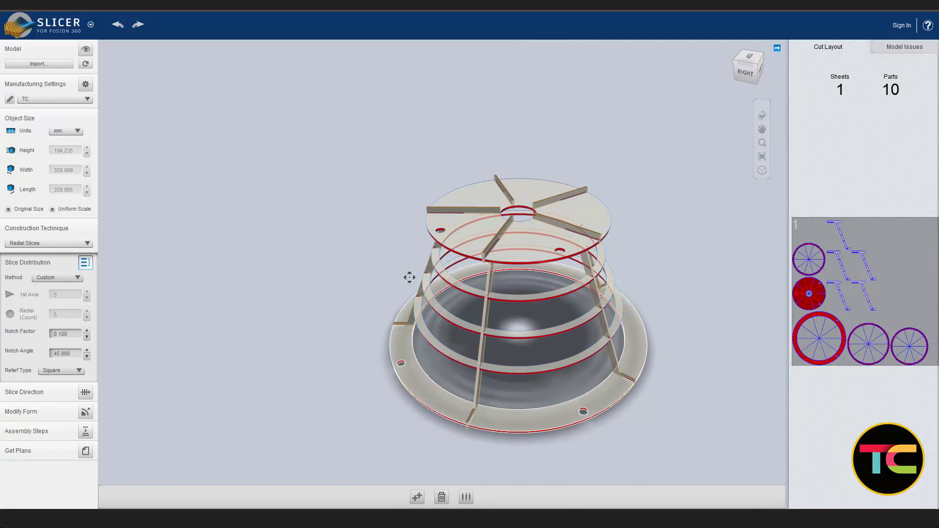
{"action": "left_click", "coordinate": [10, 99]}
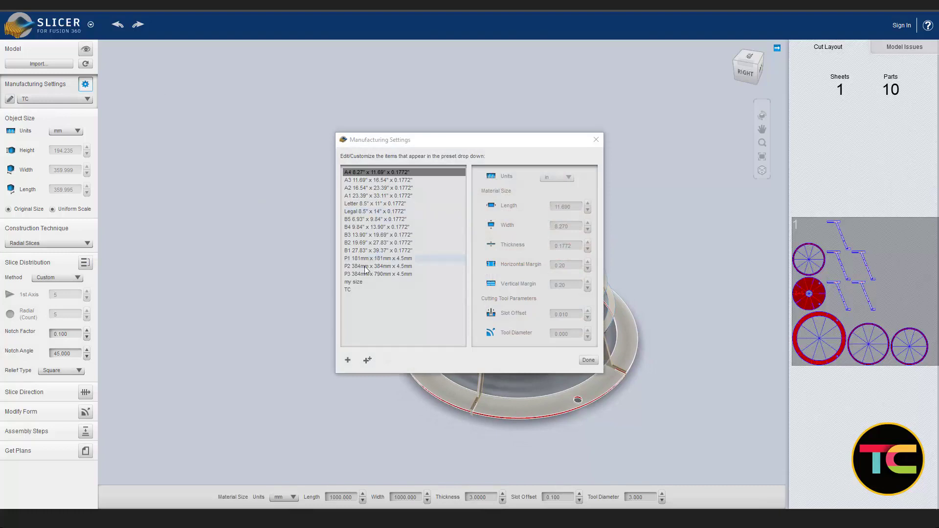
{"action": "left_click", "coordinate": [353, 289]}
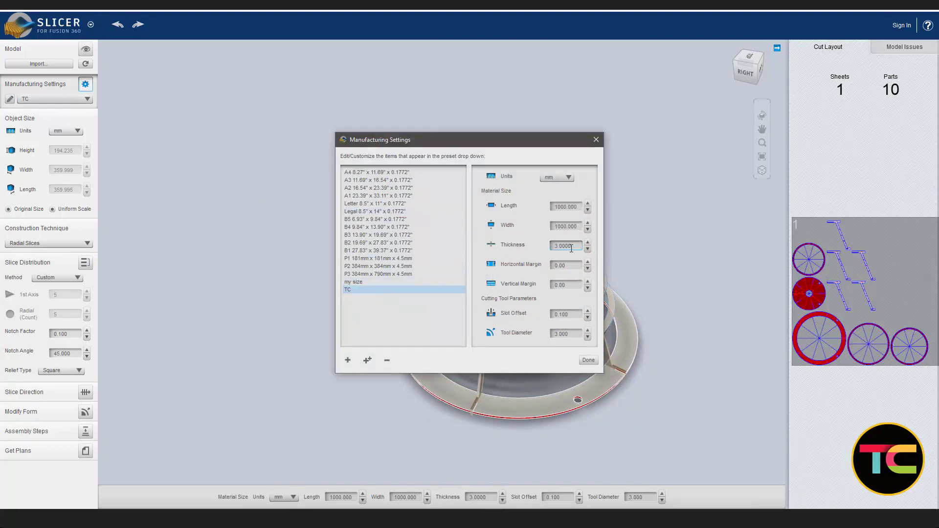
{"action": "left_click_drag", "start_coordinate": [574, 247], "coordinate": [514, 248]}
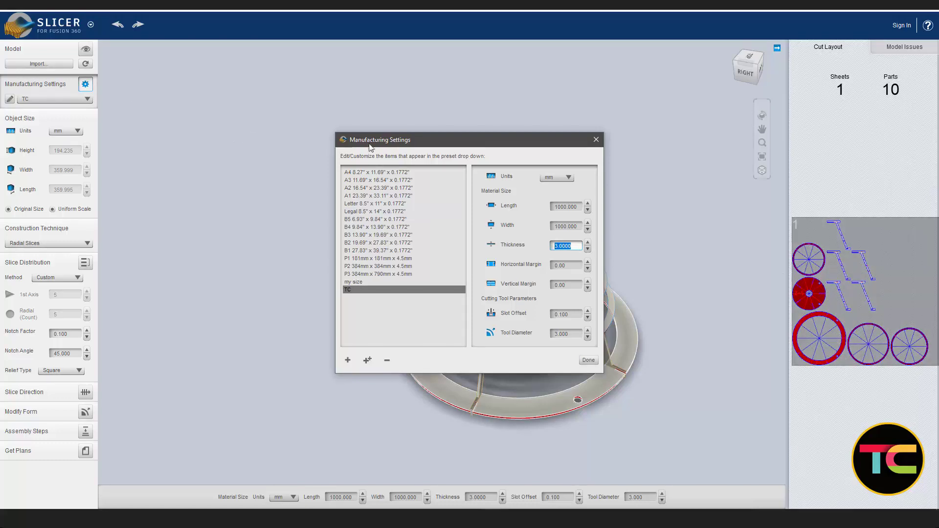
{"action": "left_click_drag", "start_coordinate": [396, 140], "coordinate": [223, 122]}
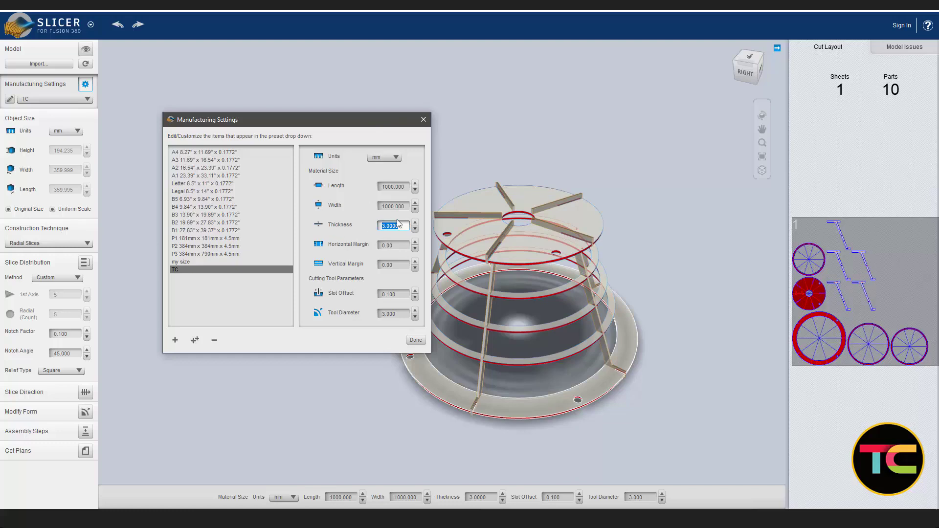
{"action": "left_click", "coordinate": [423, 120]}
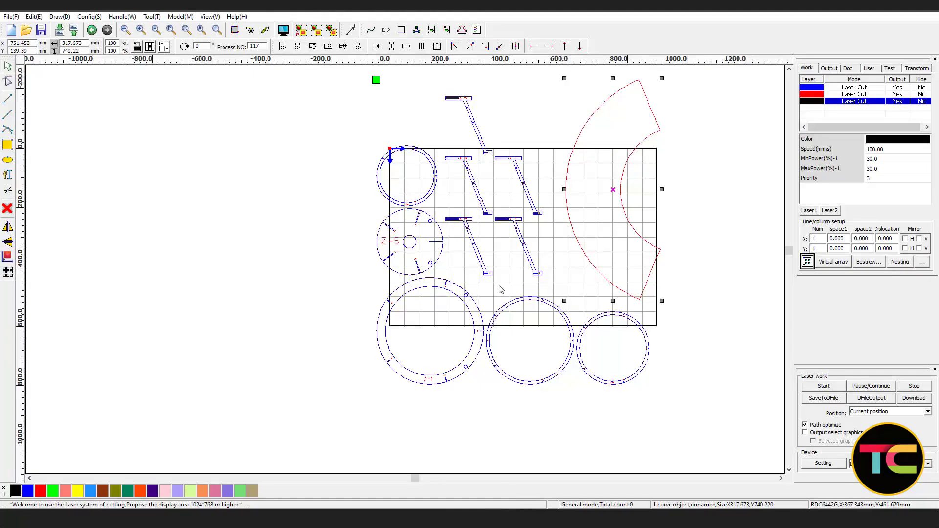
Check the full layout of rings, ribs and the cone outline in the laser-cutting program
{"action": "scroll", "coordinate": [501, 276], "scroll_direction": "up", "scroll_amount": 2}
{"action": "scroll", "coordinate": [501, 277], "scroll_direction": "down", "scroll_amount": 2}
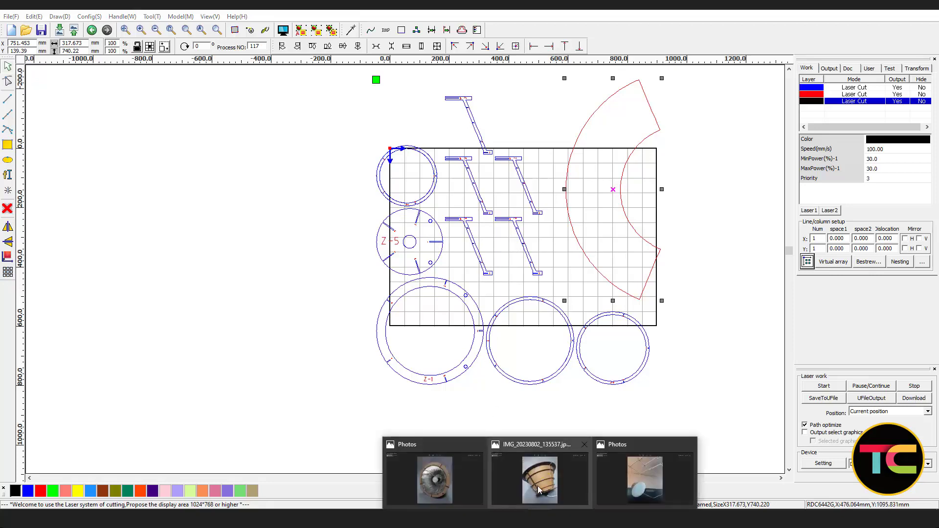
View a lamp photo, then switch to Slicer for Fusion 360 and examine the radially sliced frame
{"action": "left_click", "coordinate": [632, 476]}
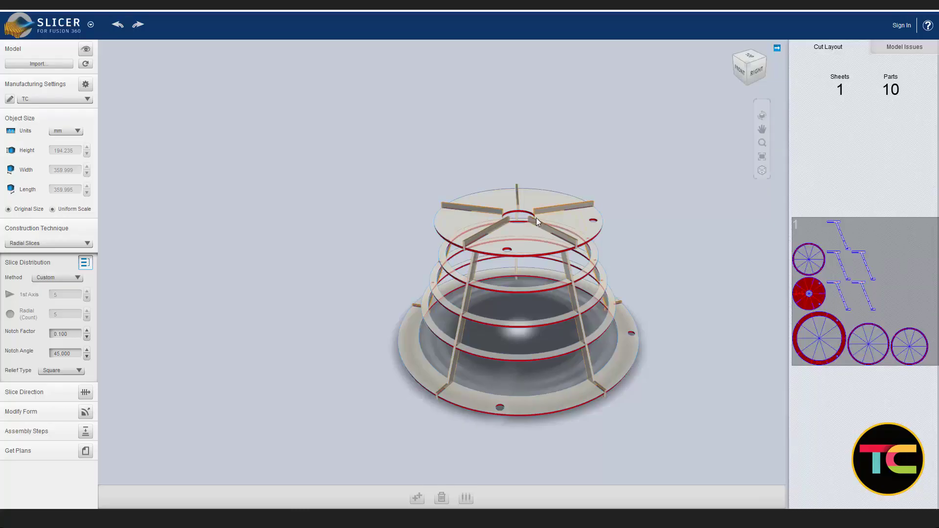
{"action": "left_click_drag", "start_coordinate": [536, 218], "coordinate": [513, 224]}
{"action": "middle_click_drag", "start_coordinate": [514, 224], "coordinate": [491, 213]}
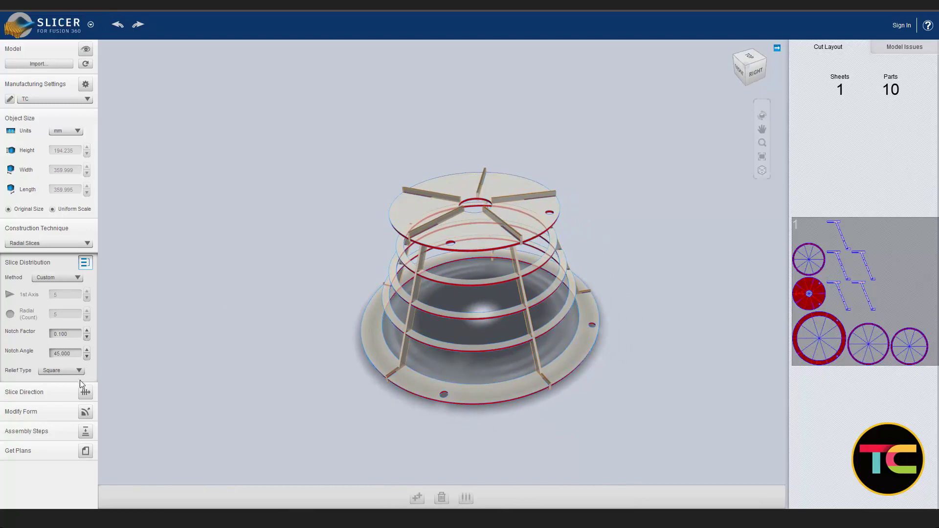
Open the assembly steps, rewind to base ring Z-1, and advance through rib Y-1 and the remaining rings to top plate Z-5
{"action": "left_click", "coordinate": [85, 432]}
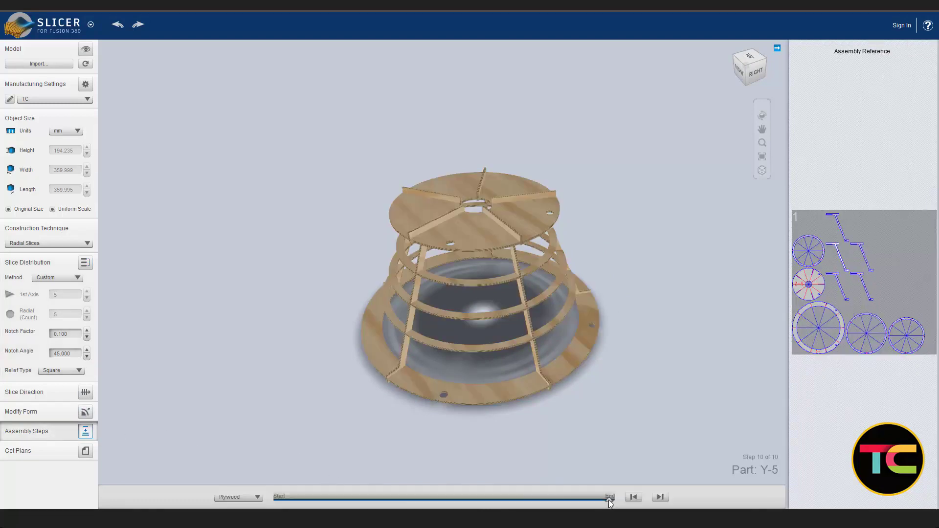
{"action": "left_click_drag", "start_coordinate": [608, 500], "coordinate": [257, 477]}
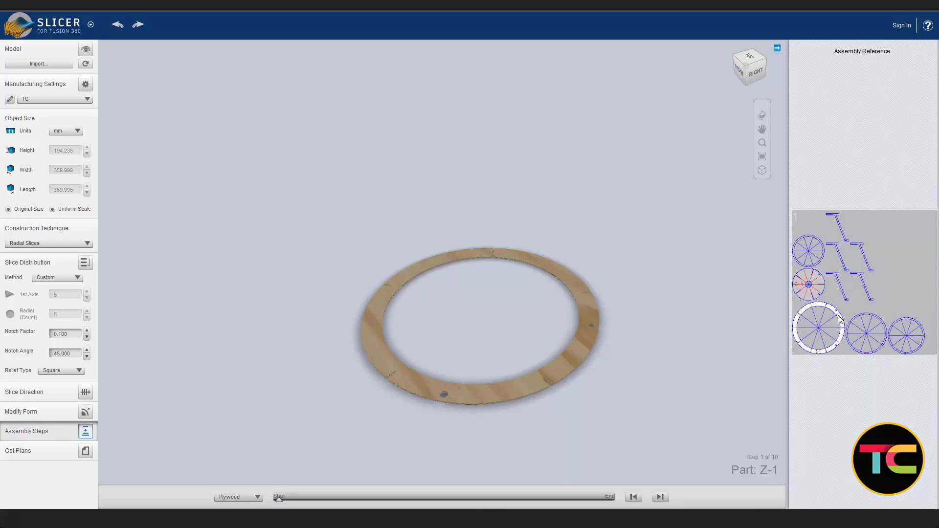
{"action": "left_click", "coordinate": [655, 499]}
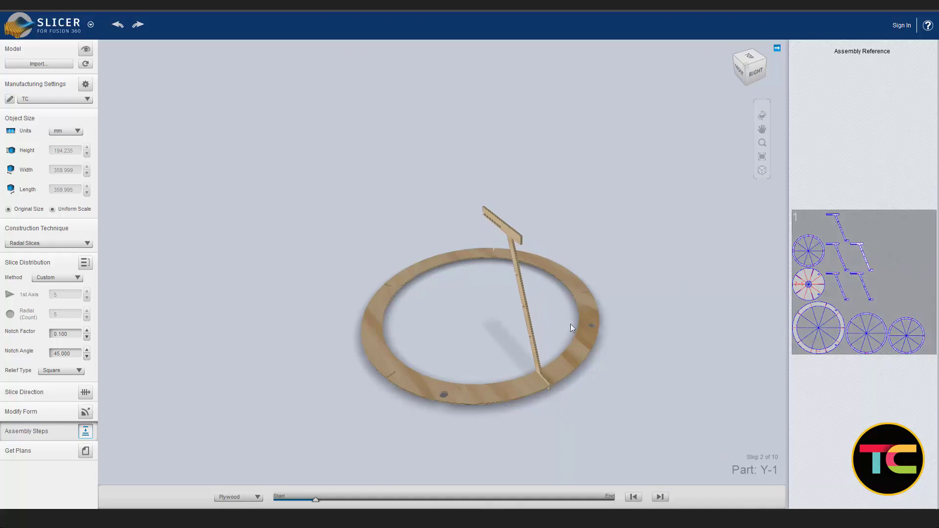
{"action": "left_click_drag", "start_coordinate": [572, 328], "coordinate": [381, 324]}
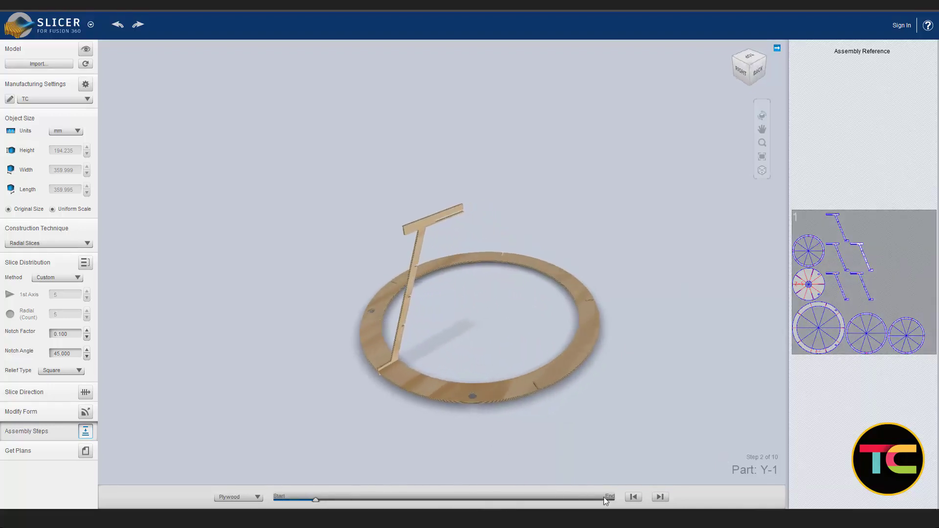
{"action": "left_click", "coordinate": [667, 499]}
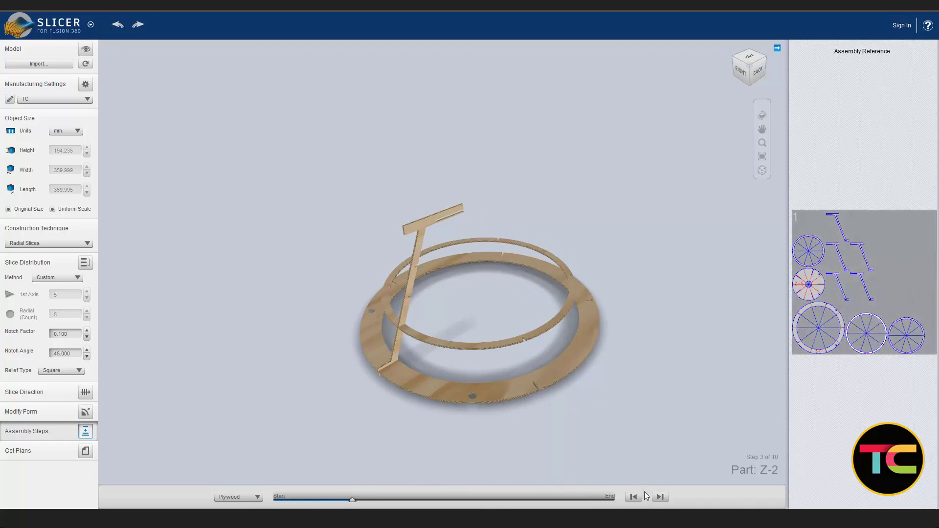
{"action": "left_click", "coordinate": [659, 495]}
{"action": "left_click", "coordinate": [660, 495]}
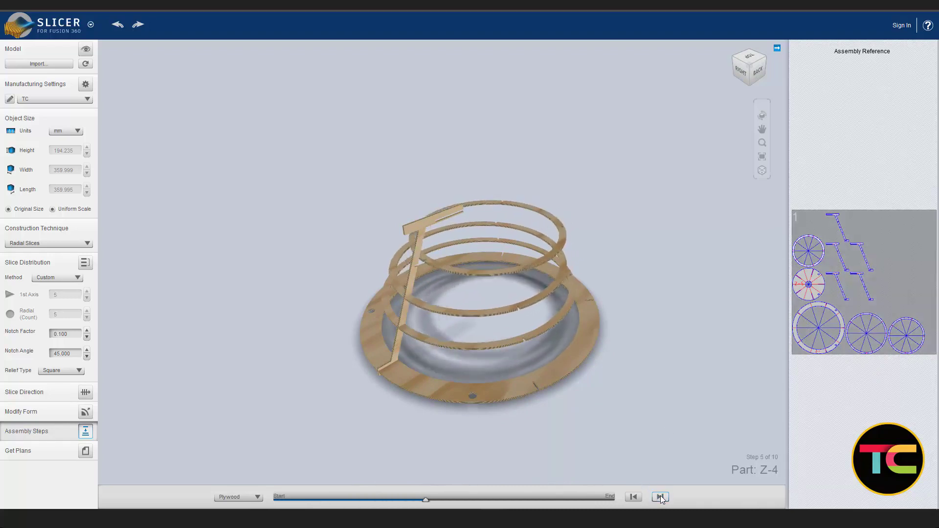
{"action": "left_click", "coordinate": [660, 496]}
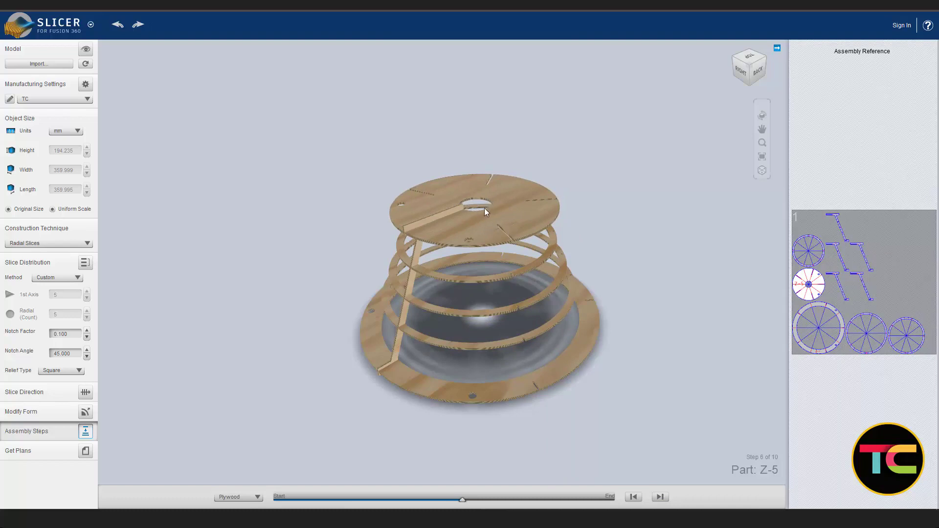
Advance the assembly through ribs Y-2 to Y-5 and inspect the assembled frame from several sides
{"action": "right_click_drag", "start_coordinate": [626, 299], "coordinate": [530, 294]}
{"action": "left_click", "coordinate": [665, 497]}
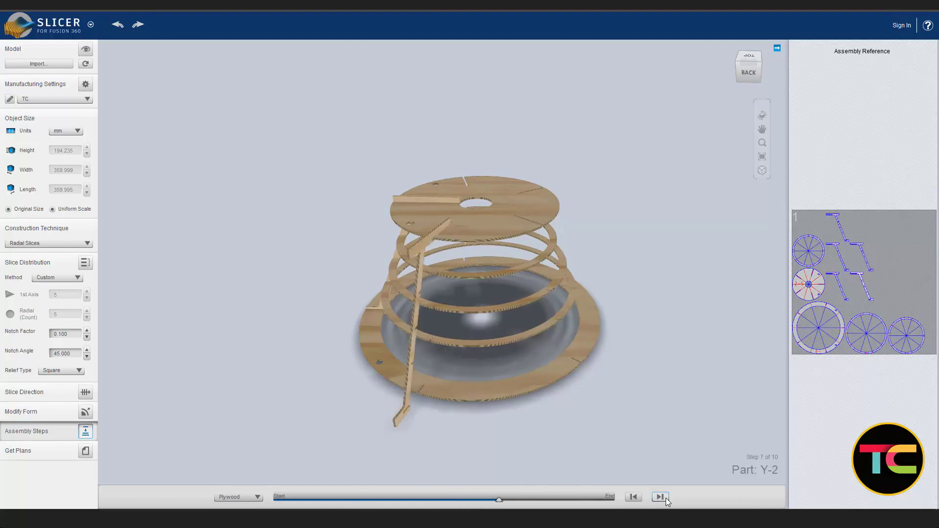
{"action": "left_click", "coordinate": [665, 497]}
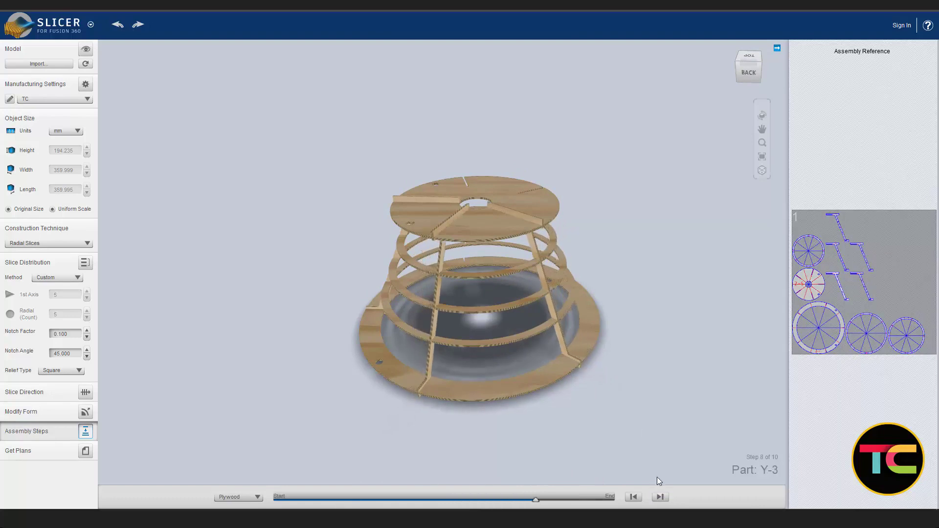
{"action": "right_click_drag", "start_coordinate": [615, 266], "coordinate": [660, 289]}
{"action": "left_click", "coordinate": [659, 497]}
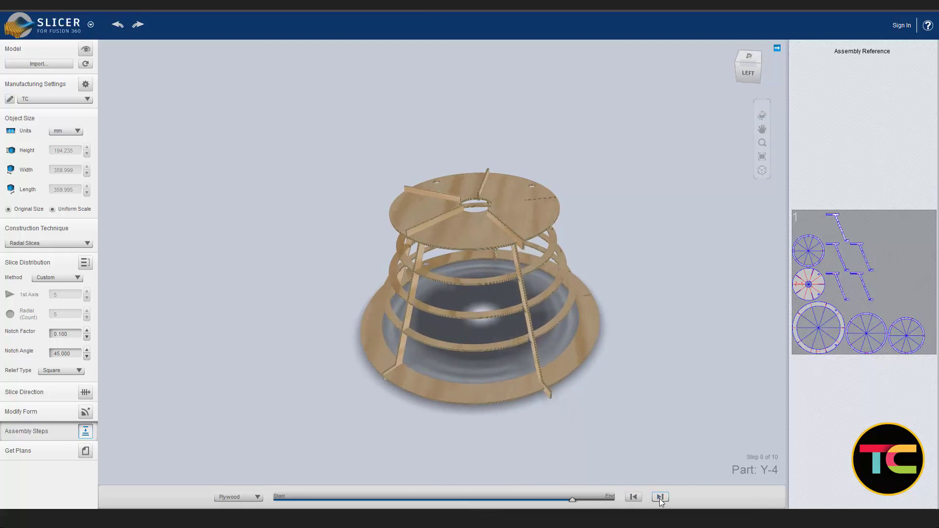
{"action": "left_click", "coordinate": [659, 497]}
{"action": "right_click_drag", "start_coordinate": [624, 240], "coordinate": [585, 258]}
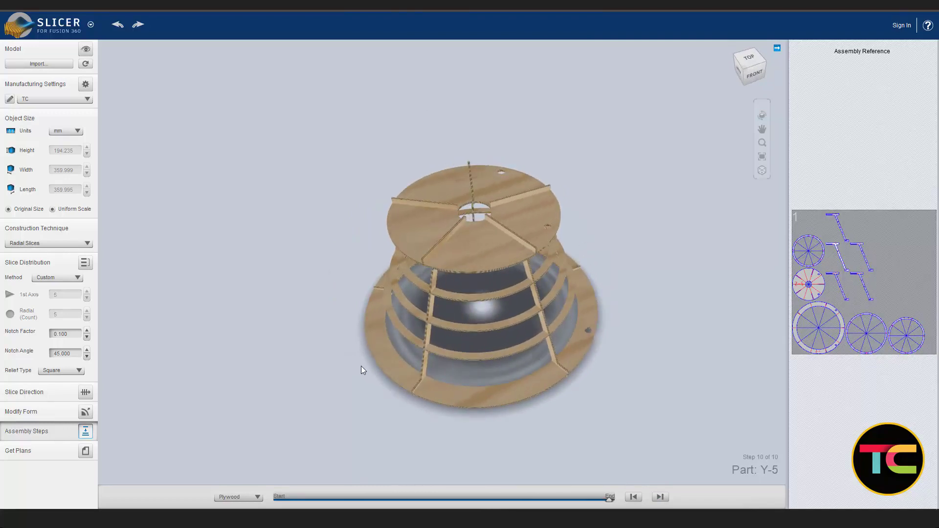
{"action": "right_click_drag", "start_coordinate": [471, 244], "coordinate": [230, 178]}
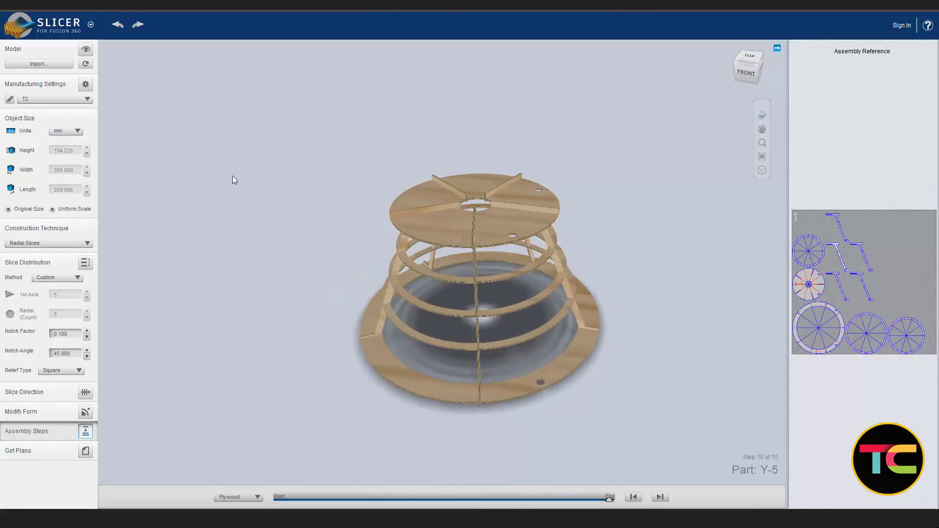